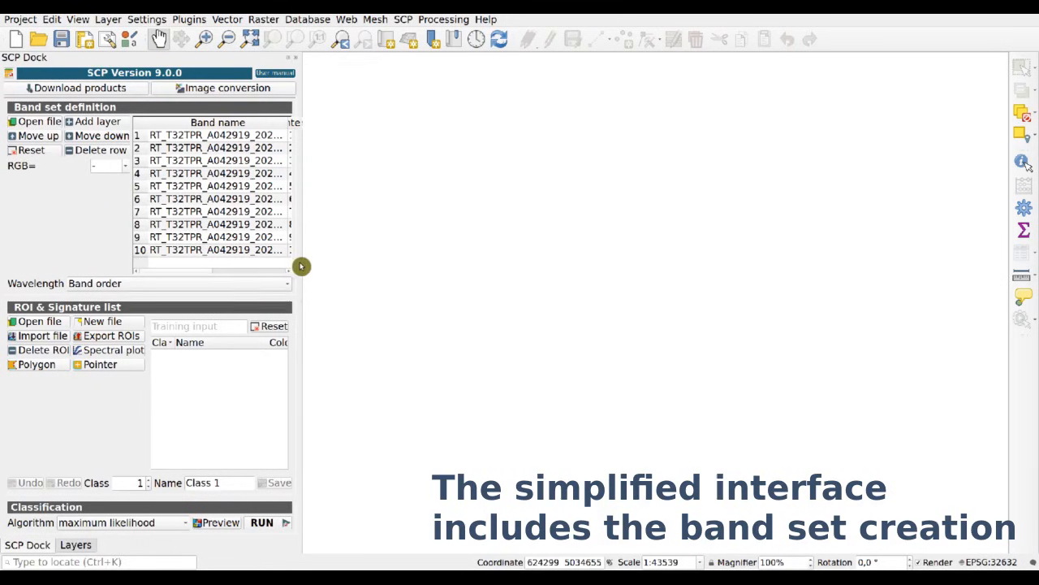
# Set the band set's center wavelengths to Sentinel-2 and display the image as a 7-3-2 RGB composite
pyautogui.moveTo(301, 262); pyautogui.dragTo(450, 269)
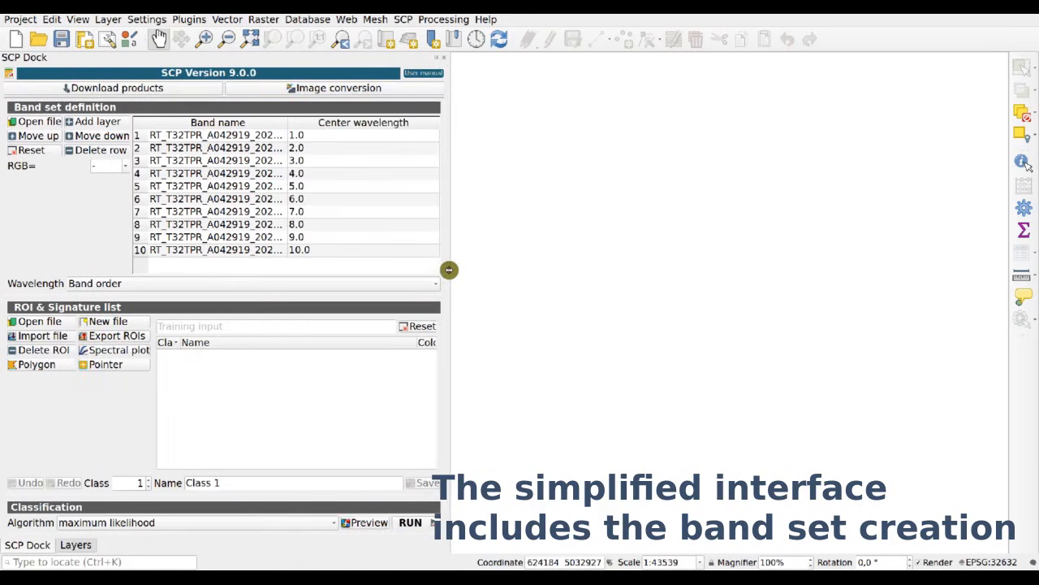
pyautogui.click(154, 283)
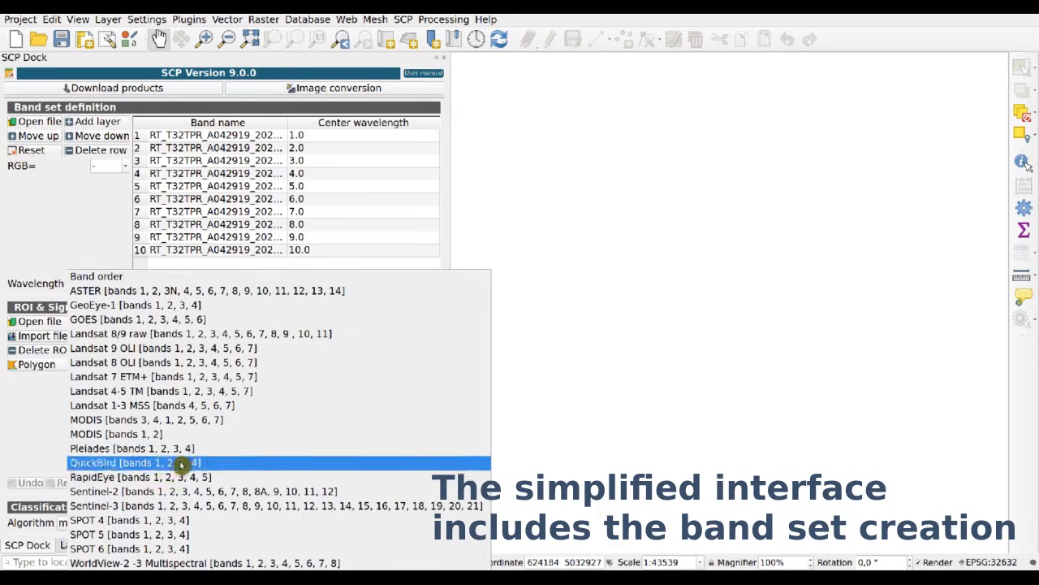
pyautogui.click(186, 491)
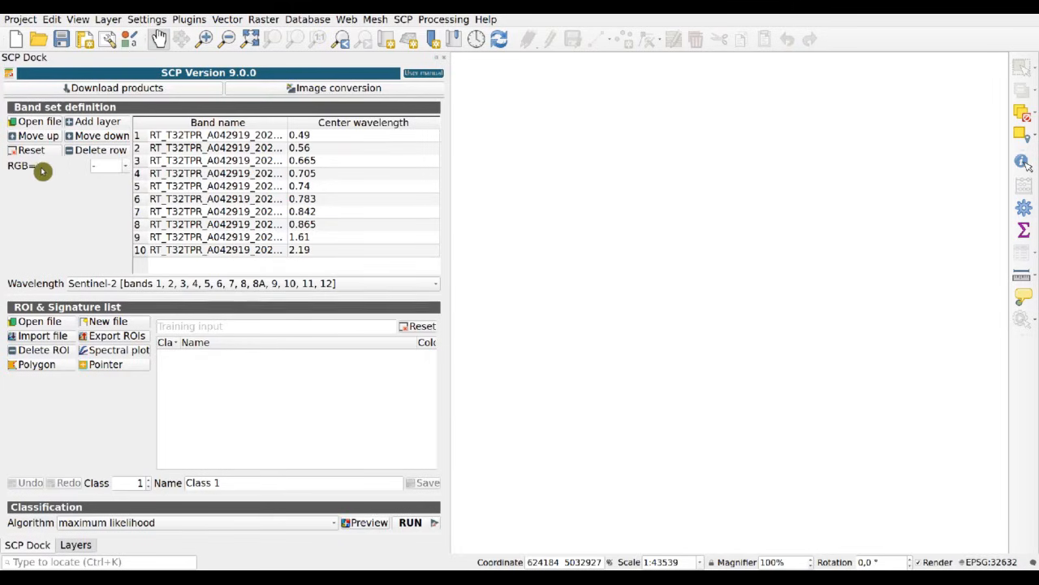
pyautogui.click(128, 169)
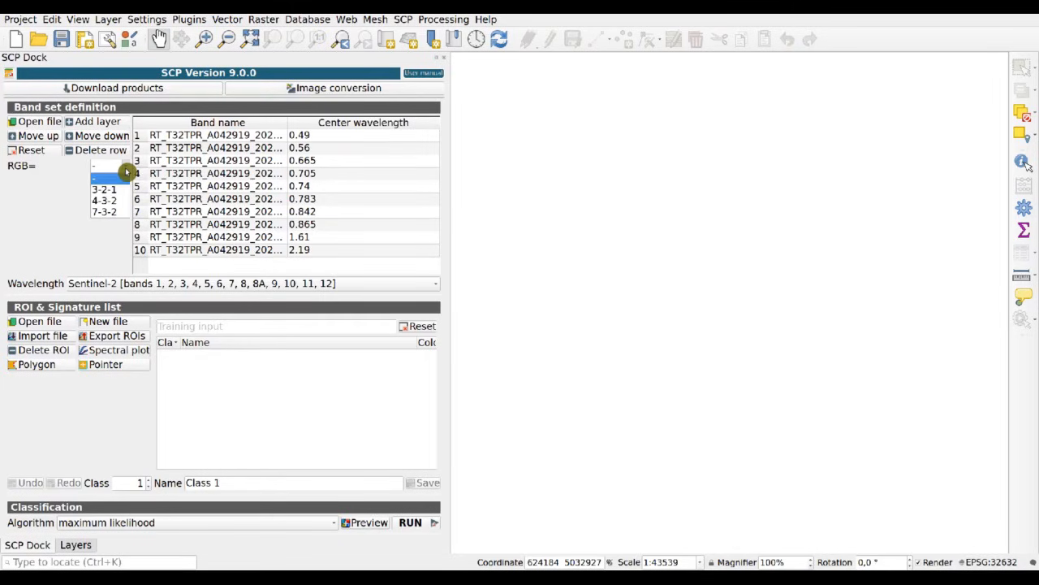
pyautogui.click(114, 214)
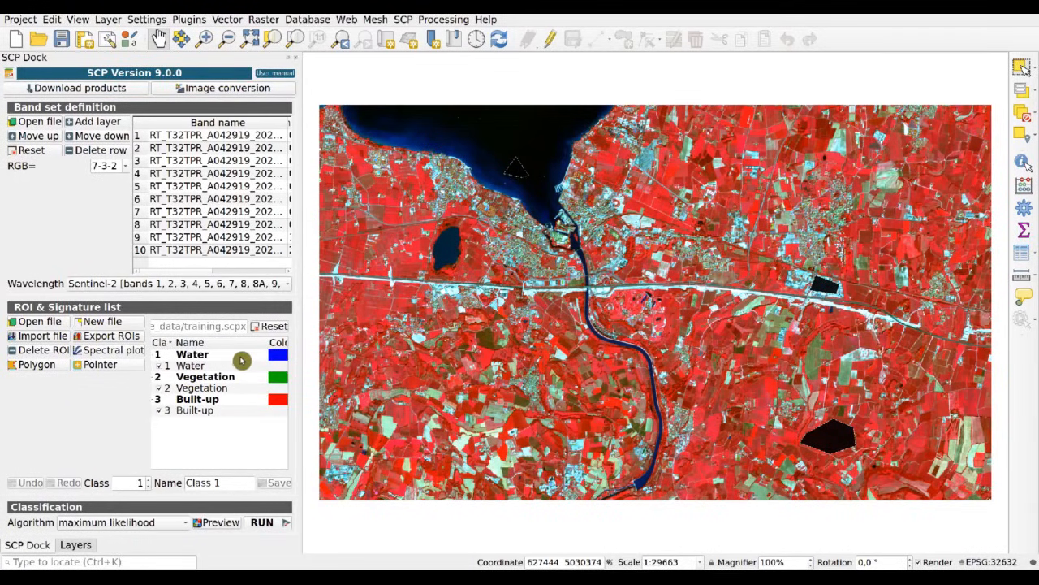
# Draw a polygon ROI over the fields west of the river and save it as class 4 named "New class"
pyautogui.click(33, 368)
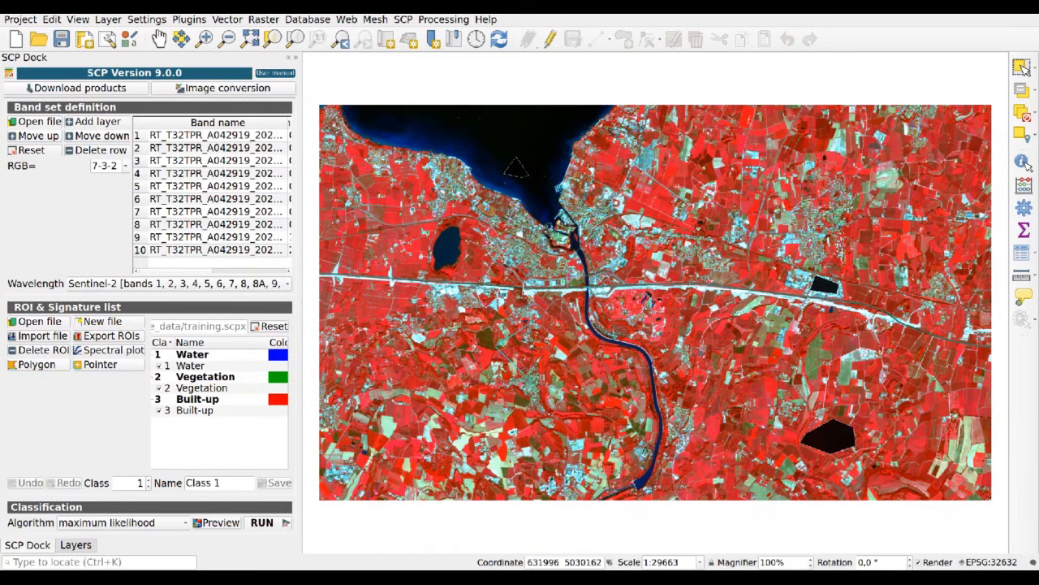
pyautogui.rightClick(579, 350)
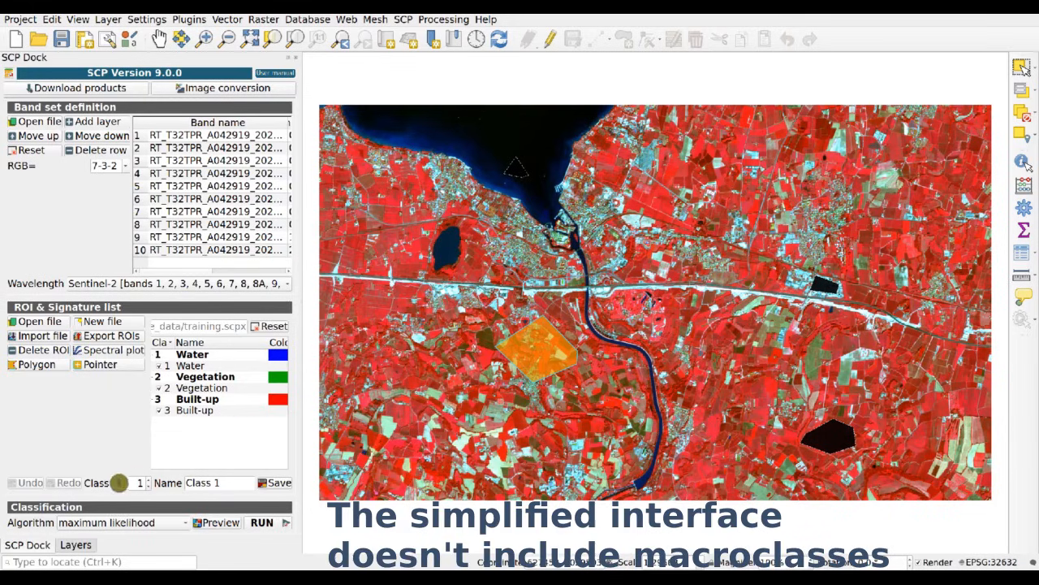
pyautogui.click(151, 482)
pyautogui.click(150, 486)
pyautogui.click(150, 482)
pyautogui.click(151, 482)
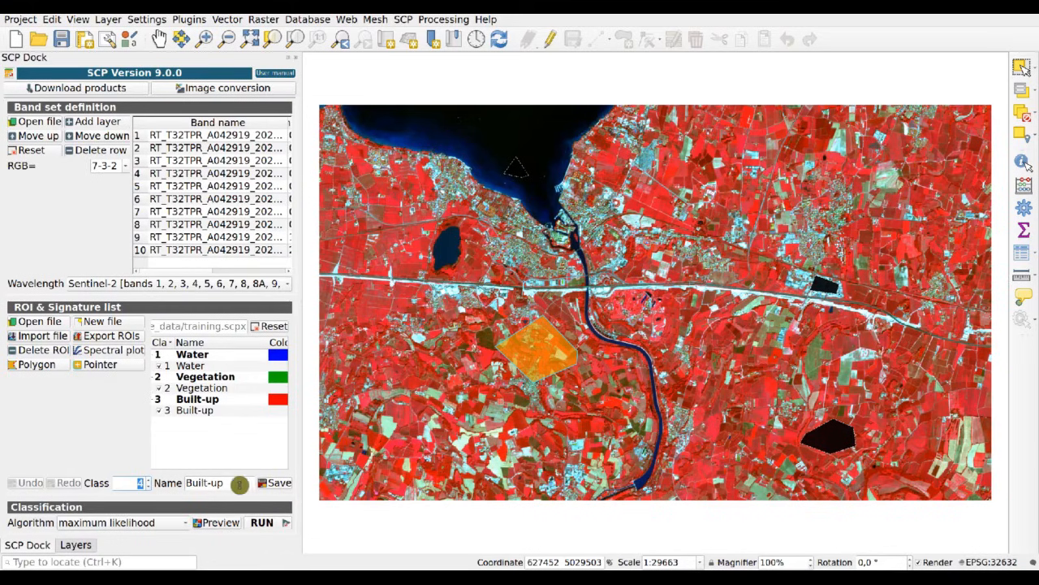
pyautogui.moveTo(236, 484); pyautogui.dragTo(112, 463)
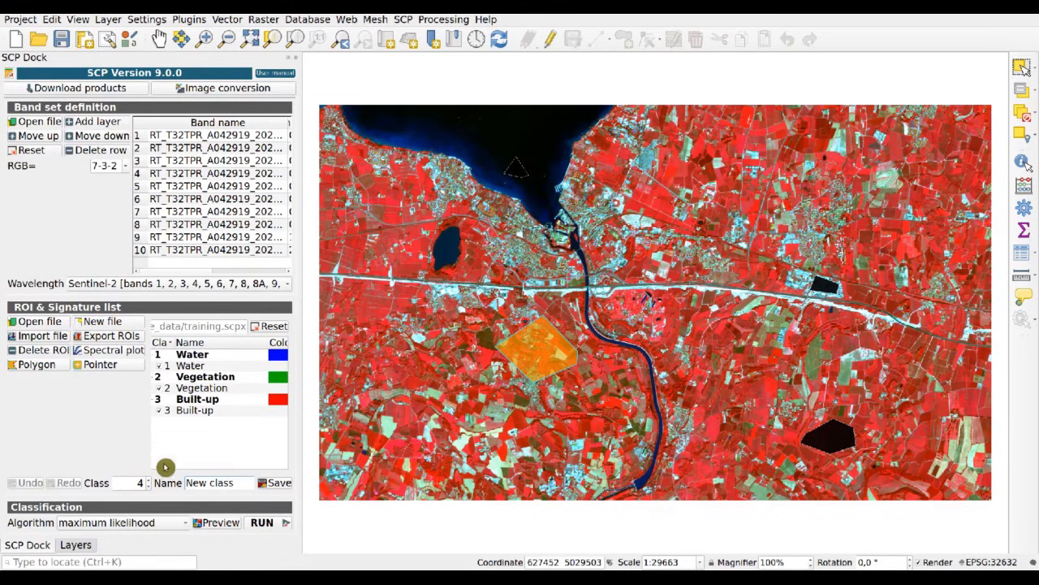
pyautogui.click(279, 483)
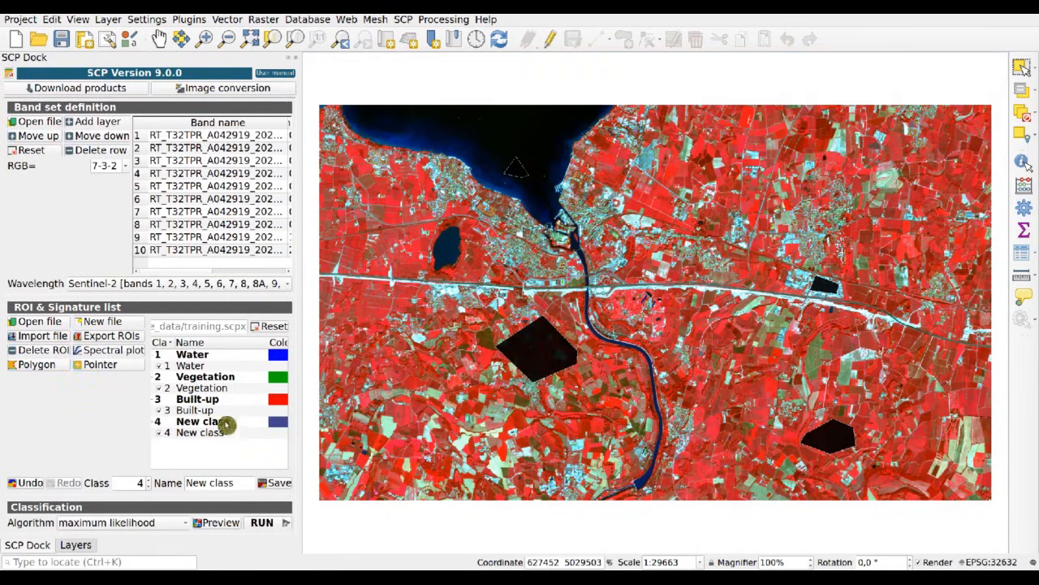
# Delete class 4 "New class" with its ROI from the signature list
pyautogui.click(233, 422)
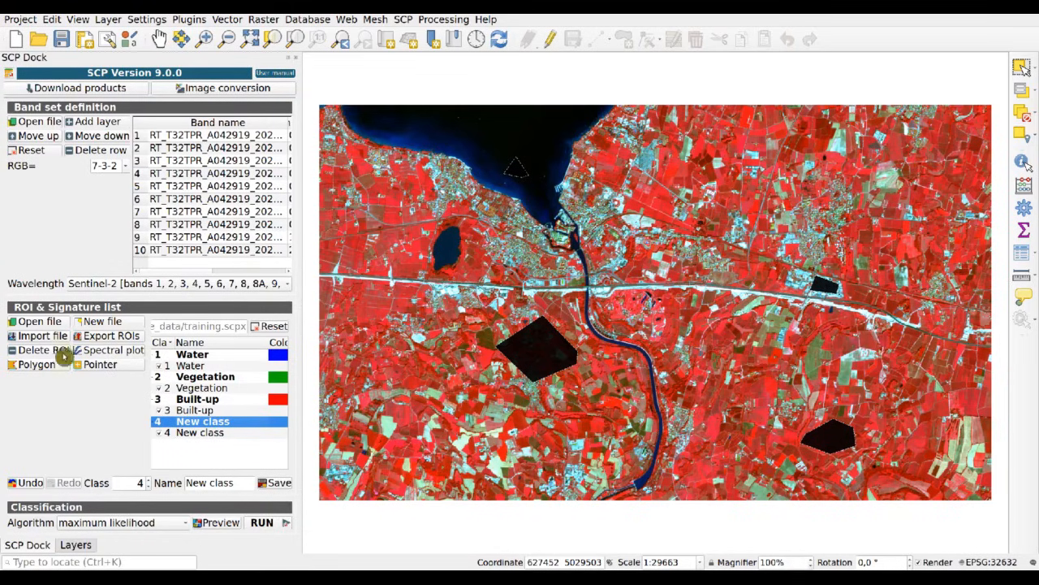
pyautogui.click(51, 352)
pyautogui.click(169, 96)
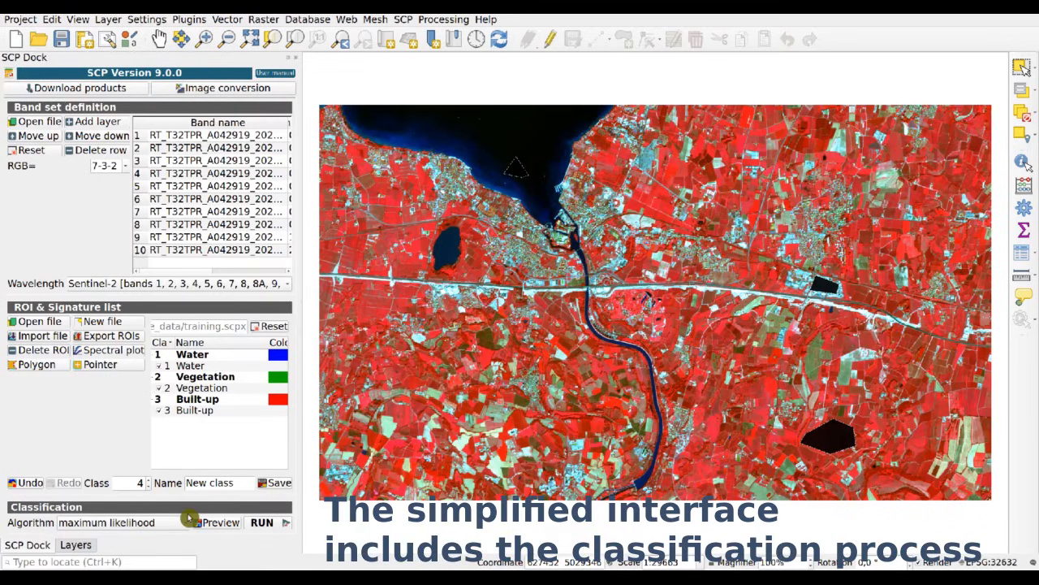
# Choose the minimum distance algorithm and create a classification preview around the river outlet south of the lake
pyautogui.click(133, 524)
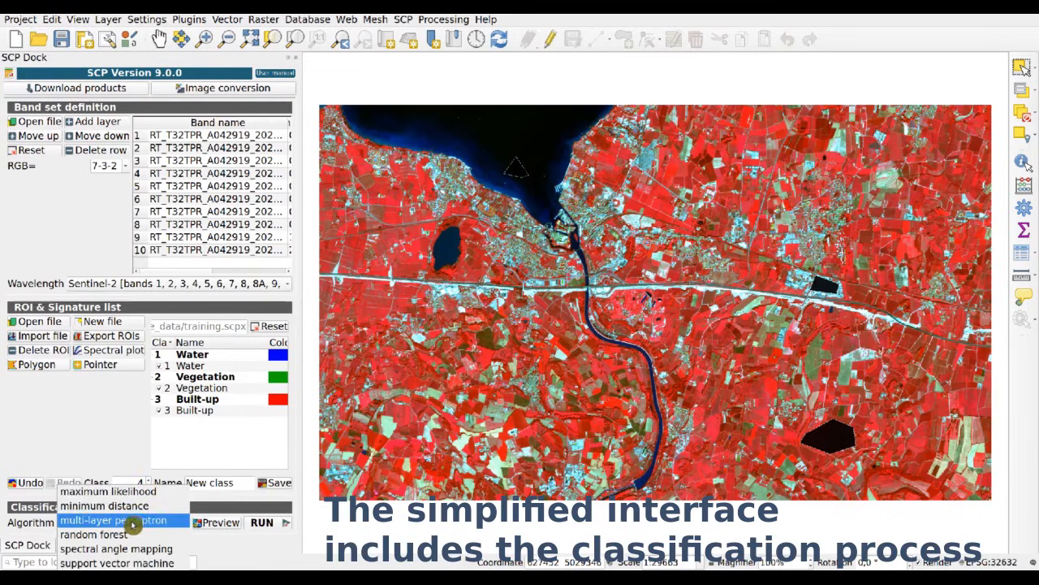
pyautogui.click(176, 506)
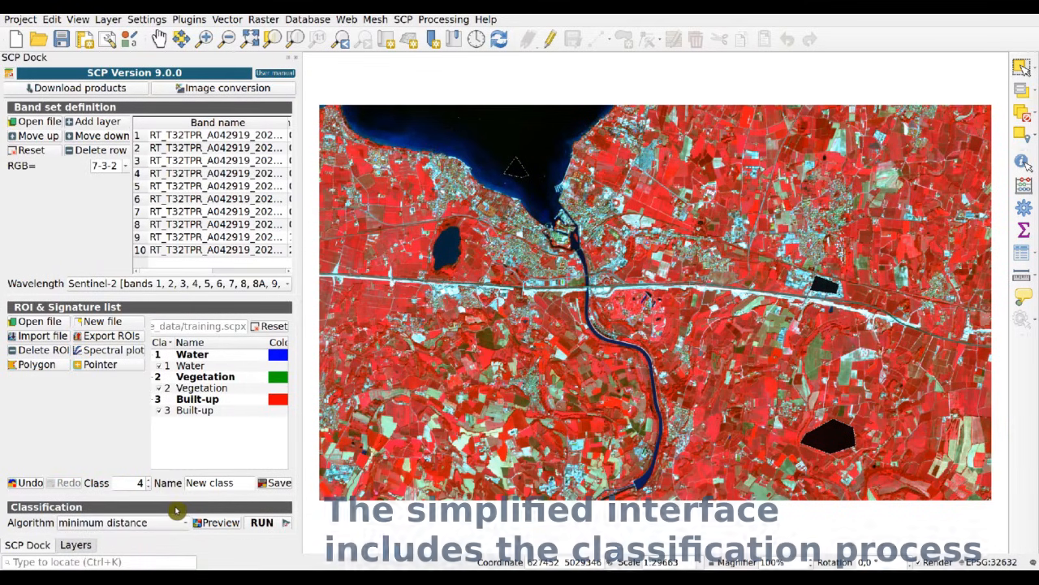
pyautogui.click(231, 529)
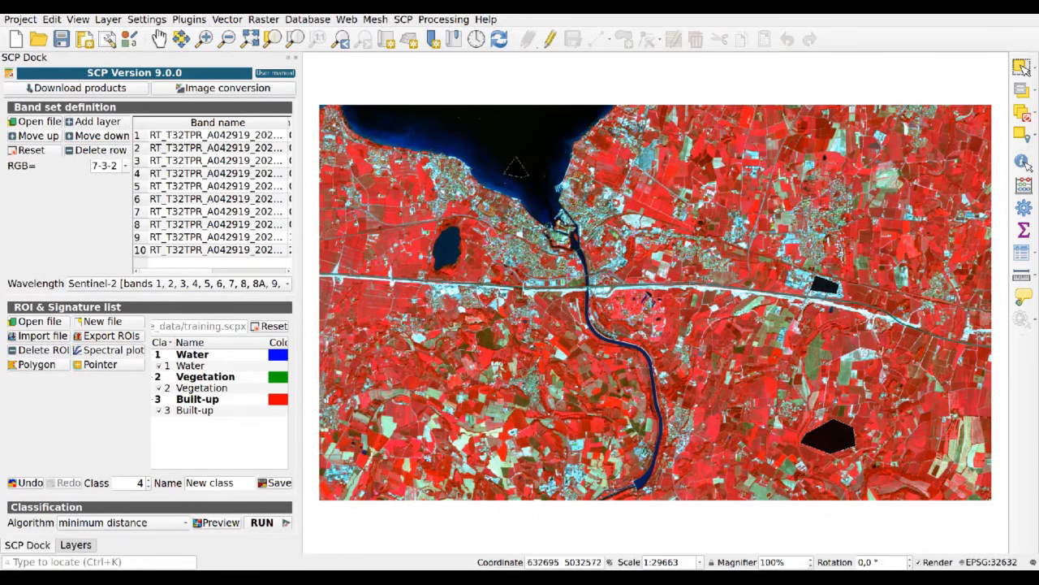
pyautogui.click(574, 255)
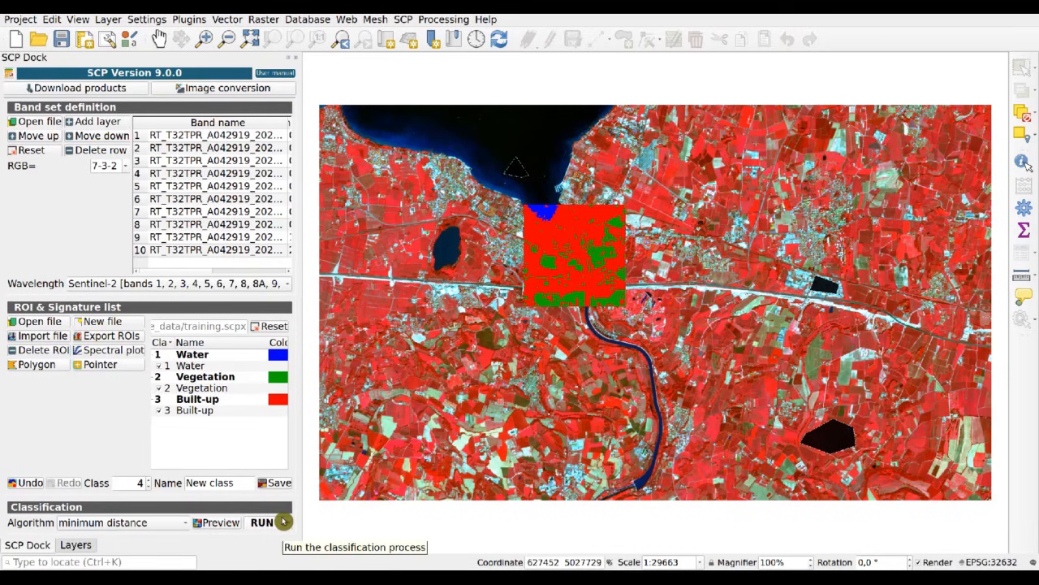
# Turn off the plugin's simplified interface and show the training input of the full interface
pyautogui.click(404, 21)
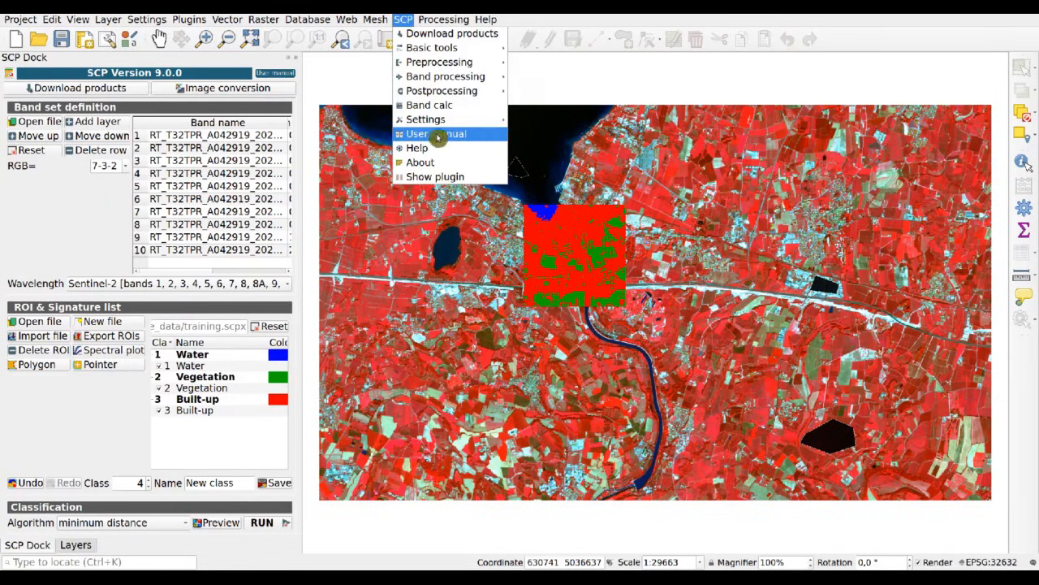
pyautogui.moveTo(439, 122)
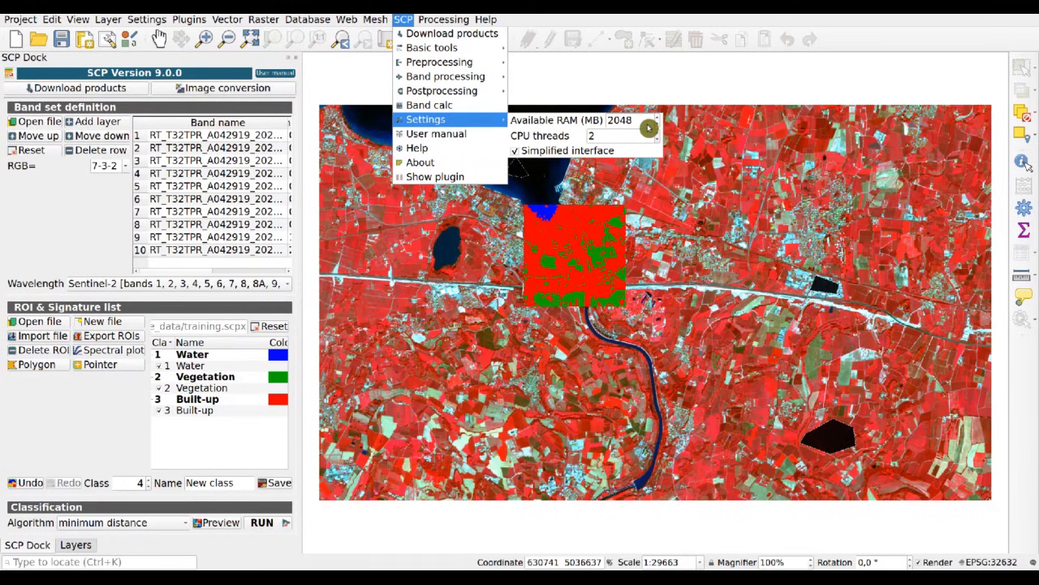
pyautogui.click(609, 150)
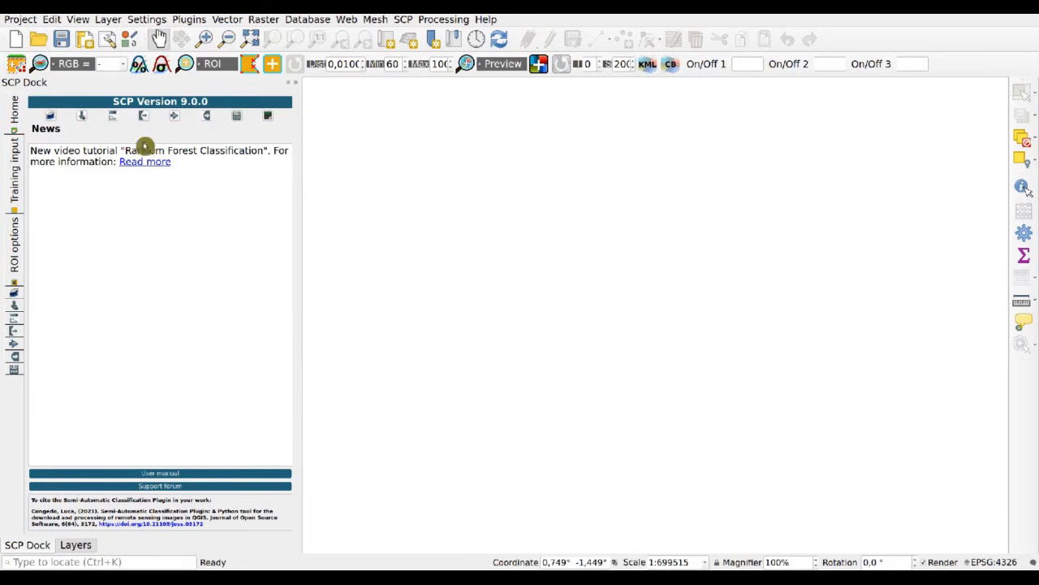
pyautogui.click(17, 171)
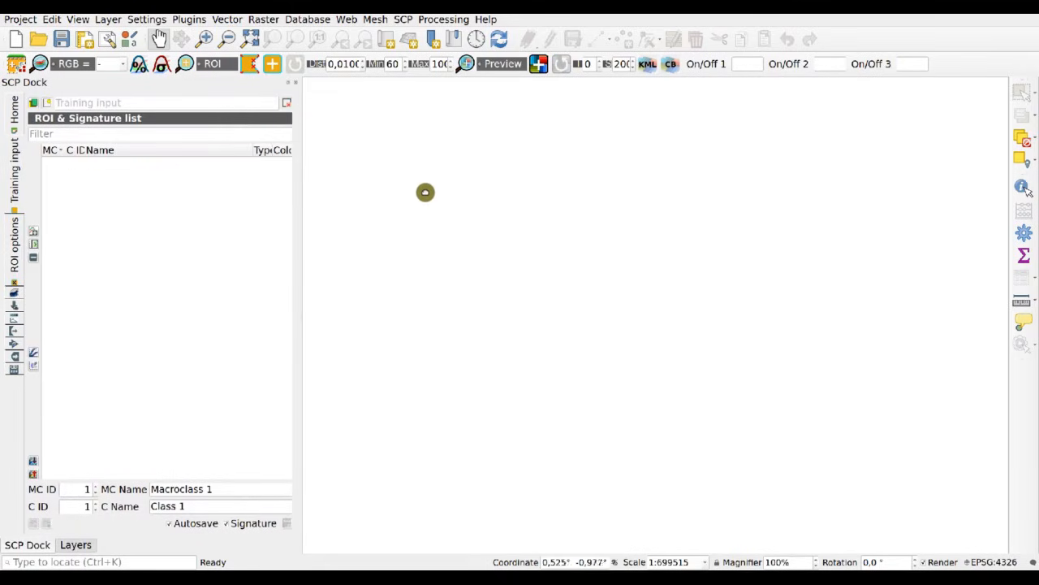
# Open the Classification tool for band processing and enable the use of a pretrained model for Multi-Layer Perceptron
pyautogui.click(411, 20)
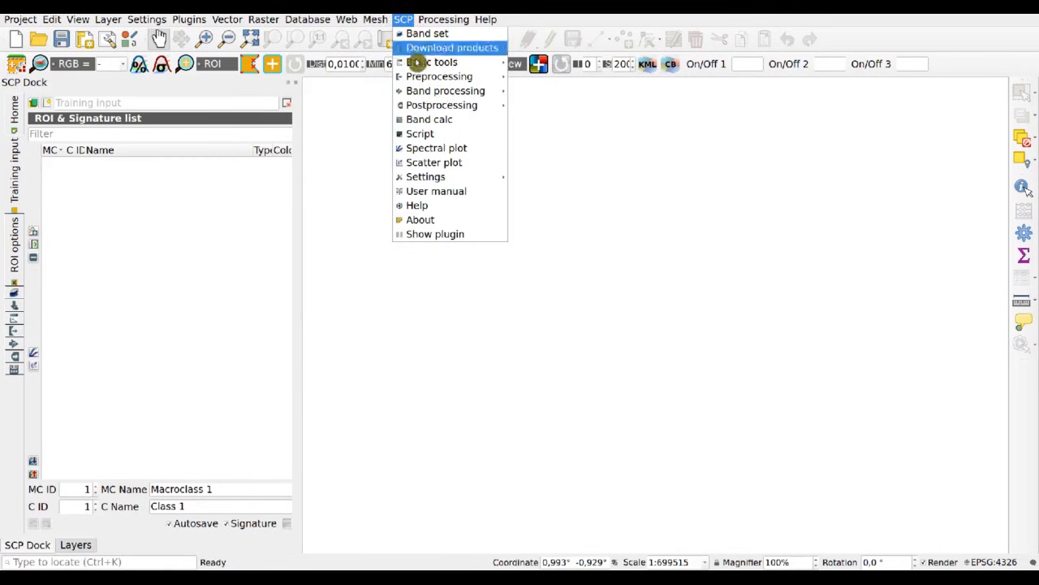
pyautogui.moveTo(424, 90)
pyautogui.click(532, 92)
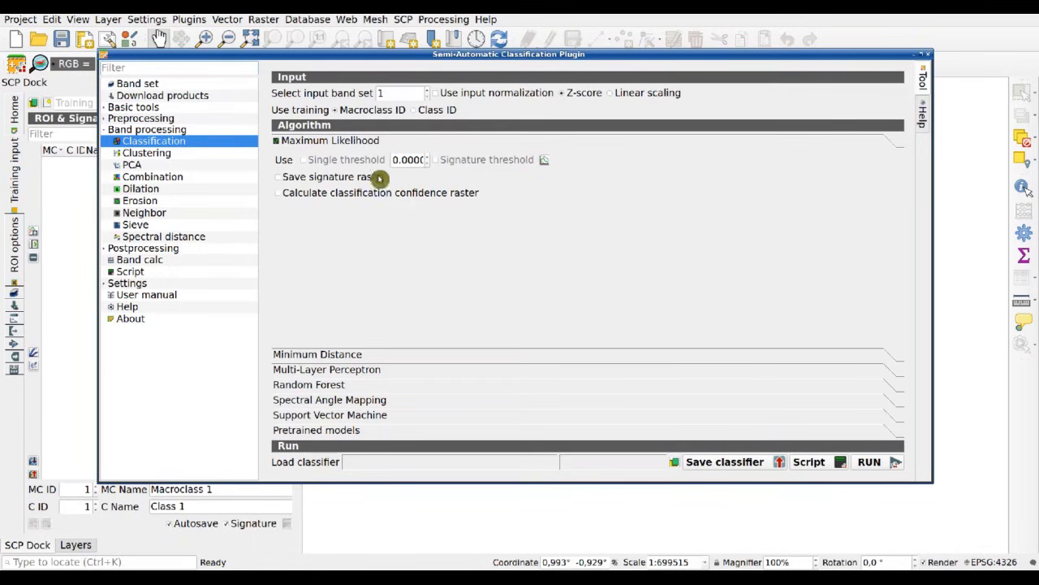
pyautogui.click(408, 358)
pyautogui.click(411, 371)
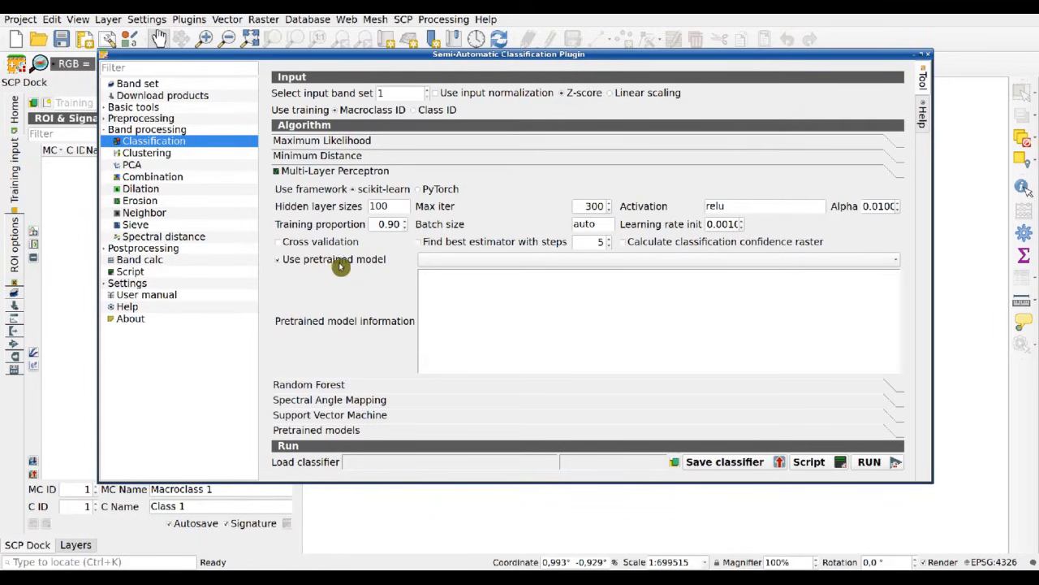
# Select "pytorch sentinel-2 swin v2 base" as the Multi-Layer Perceptron's pretrained model and mark the framework in its information
pyautogui.click(487, 263)
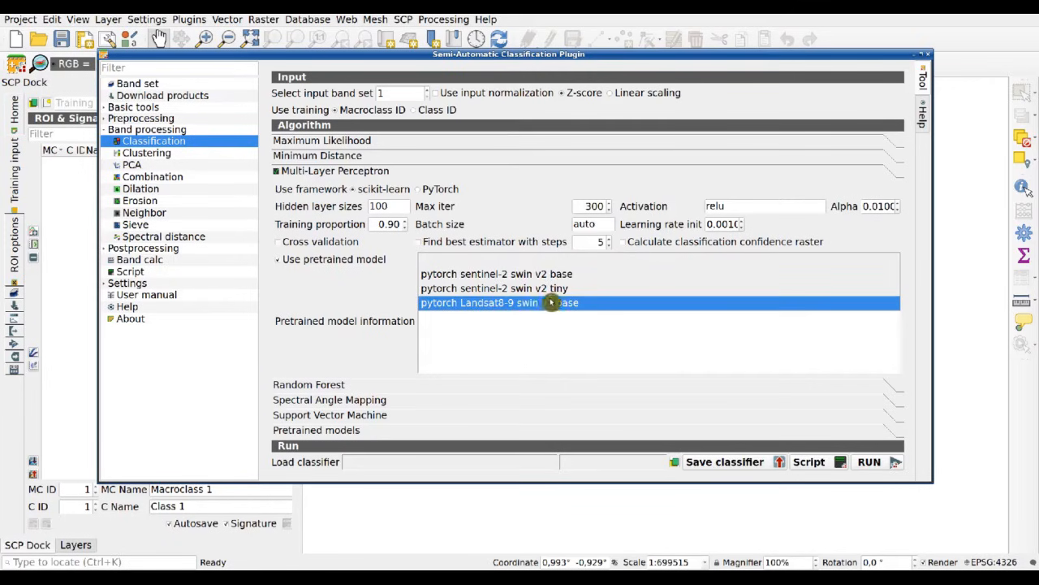
pyautogui.click(568, 274)
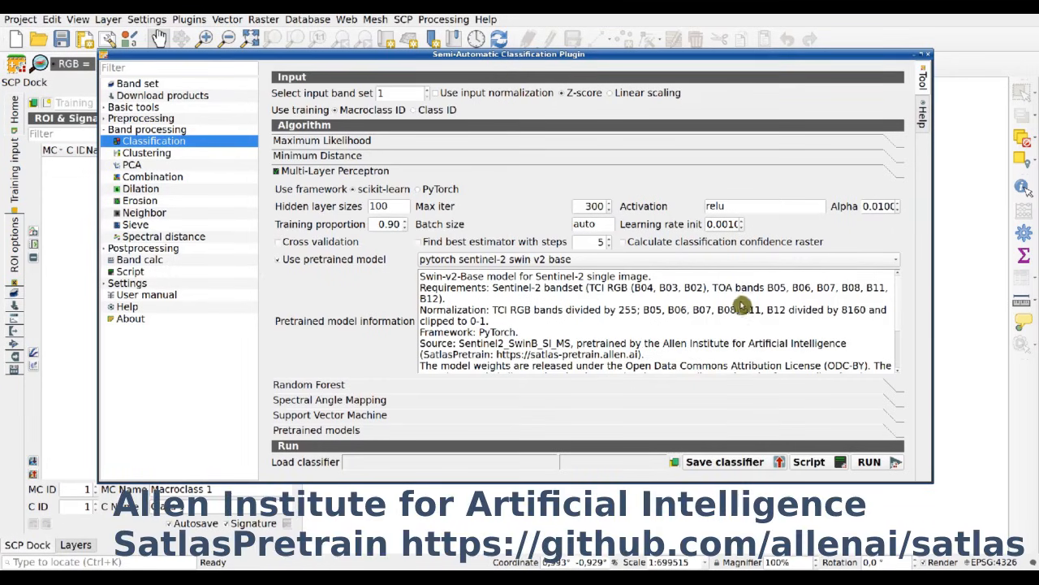
pyautogui.moveTo(481, 333); pyautogui.dragTo(513, 333)
pyautogui.click(530, 334)
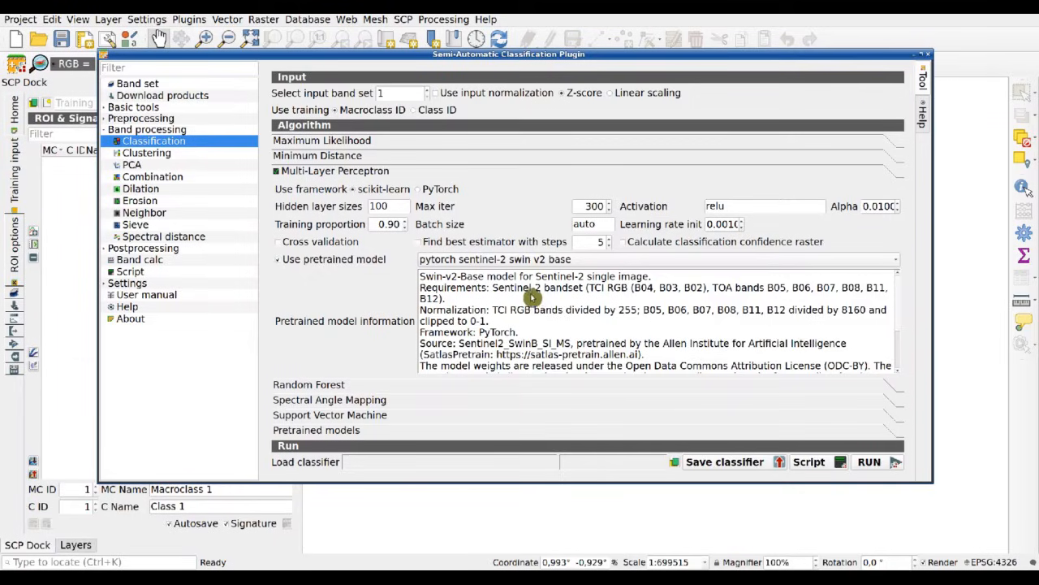
# Switch to the Random Forest algorithm and have it use the pretrained model "pytorch Landsat8-9 swin v2 base"
pyautogui.click(358, 384)
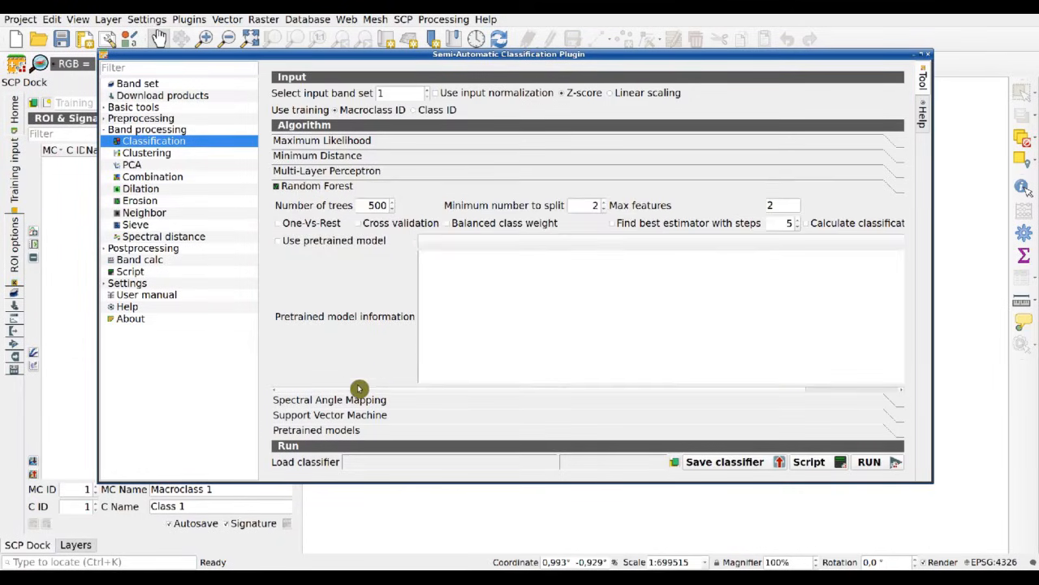
pyautogui.click(359, 241)
pyautogui.click(463, 243)
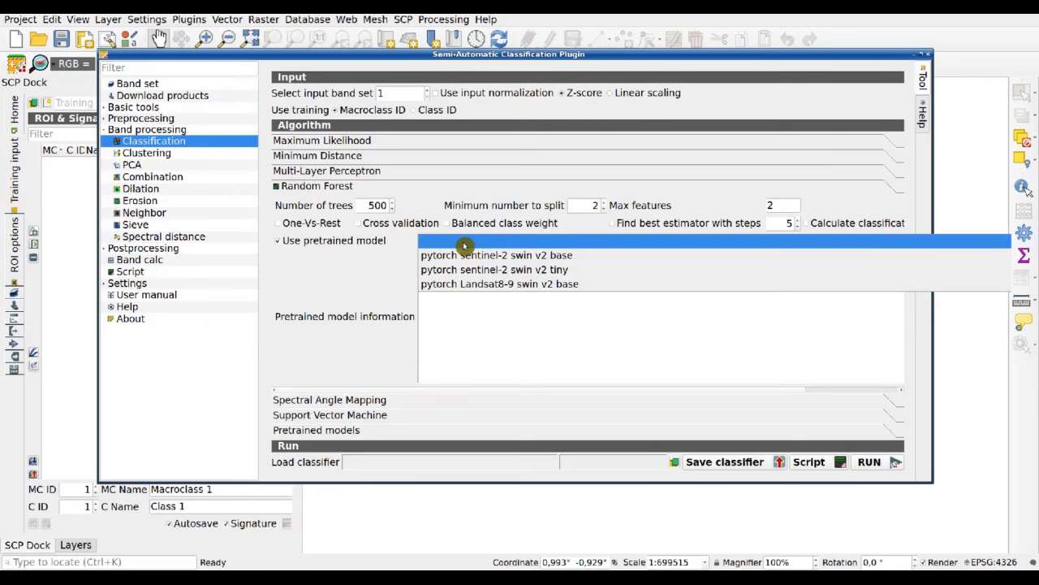
pyautogui.click(505, 284)
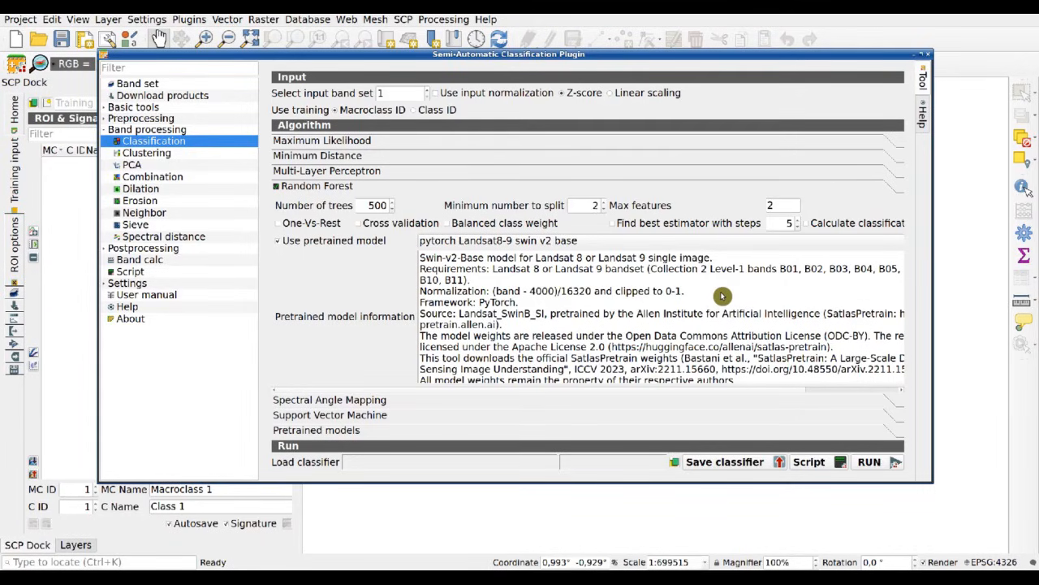
# Switch to the Pretrained models algorithm, select "pytorch sentinel-2 swin v2 base seg" and highlight the output classes in its information
pyautogui.click(452, 432)
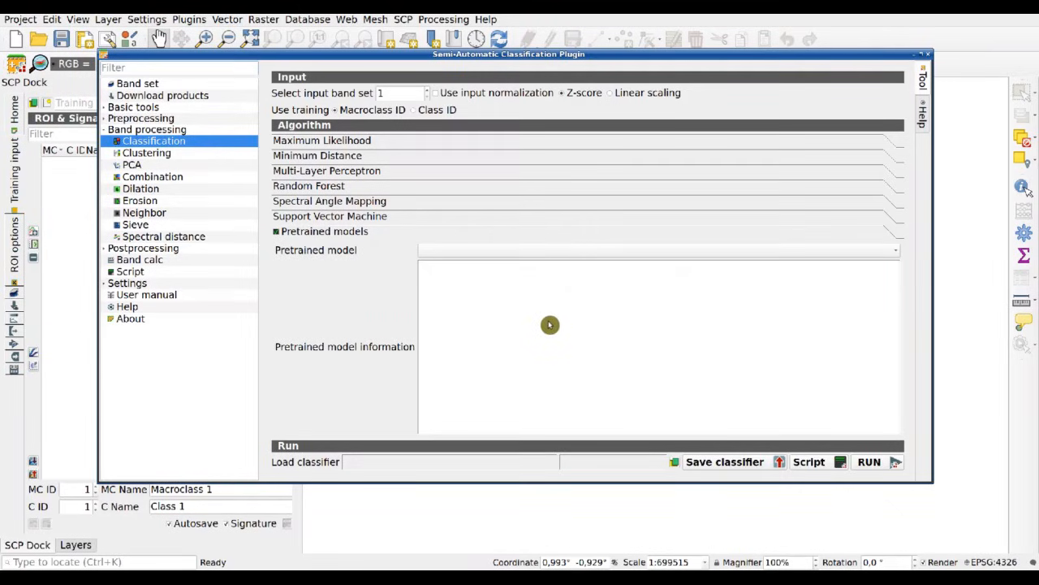
pyautogui.click(463, 258)
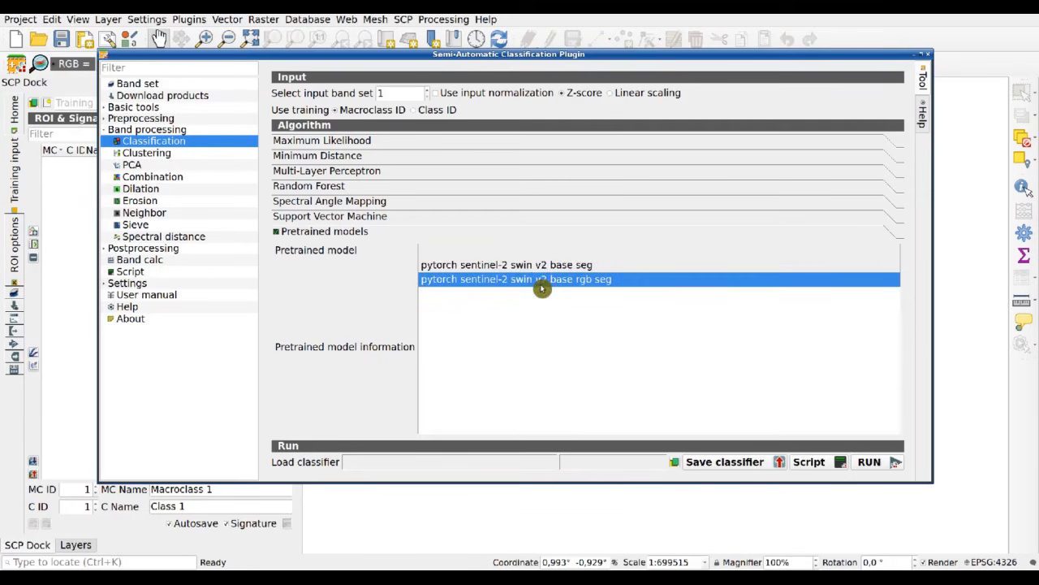
pyautogui.click(666, 266)
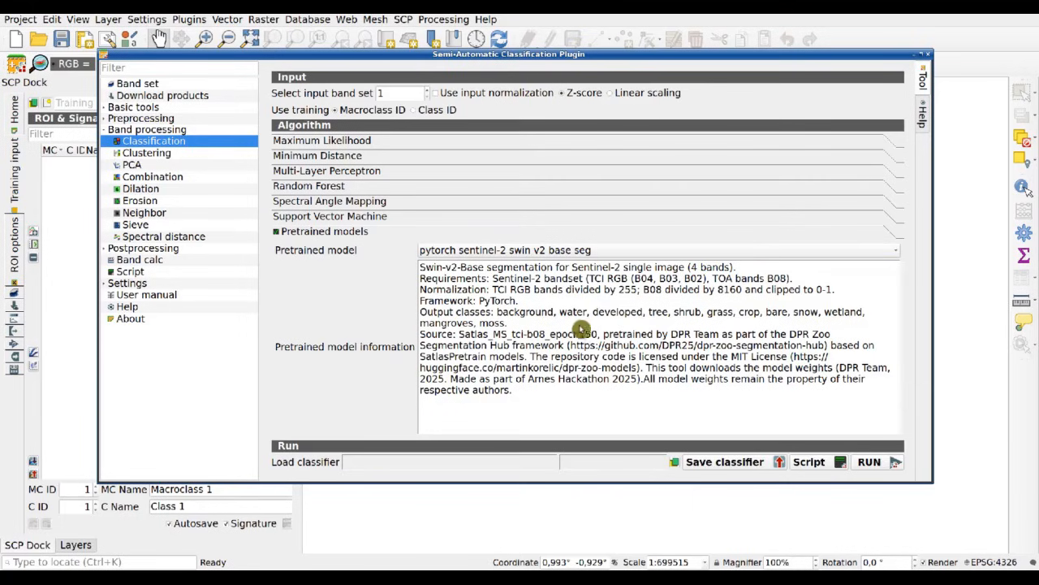
pyautogui.doubleClick(506, 302)
pyautogui.click(518, 310)
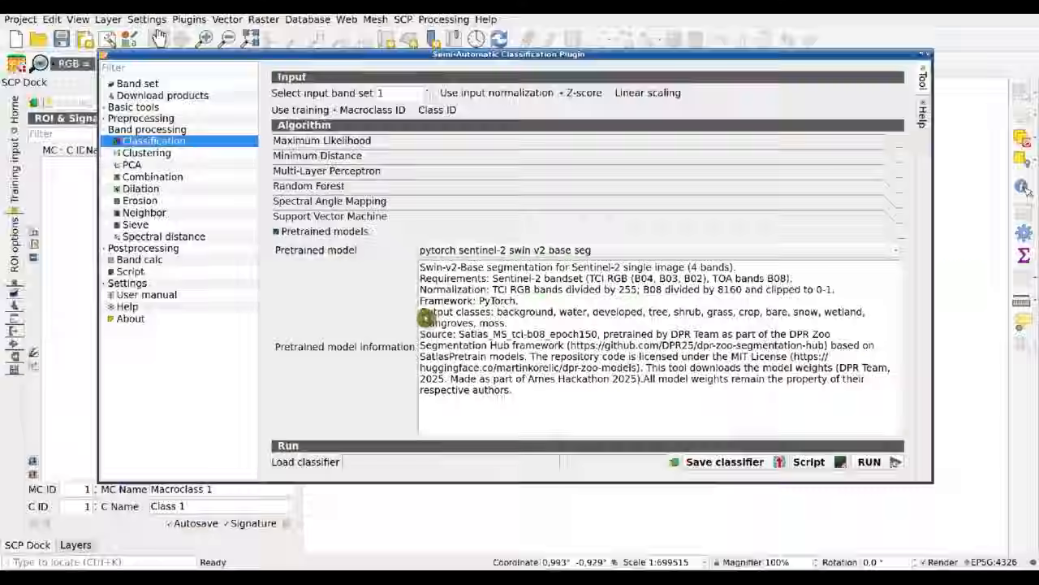
pyautogui.moveTo(421, 312); pyautogui.dragTo(526, 324)
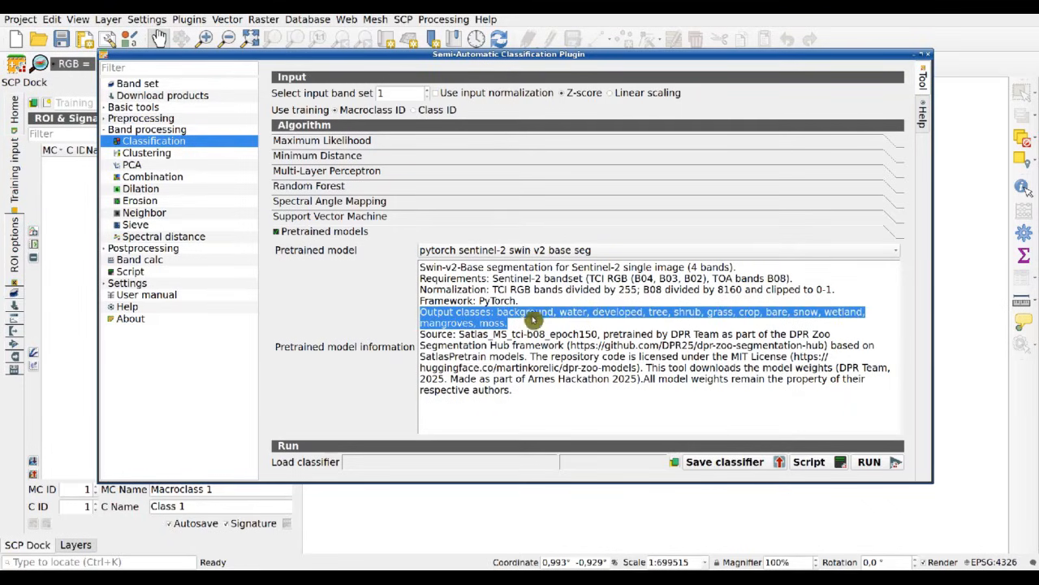